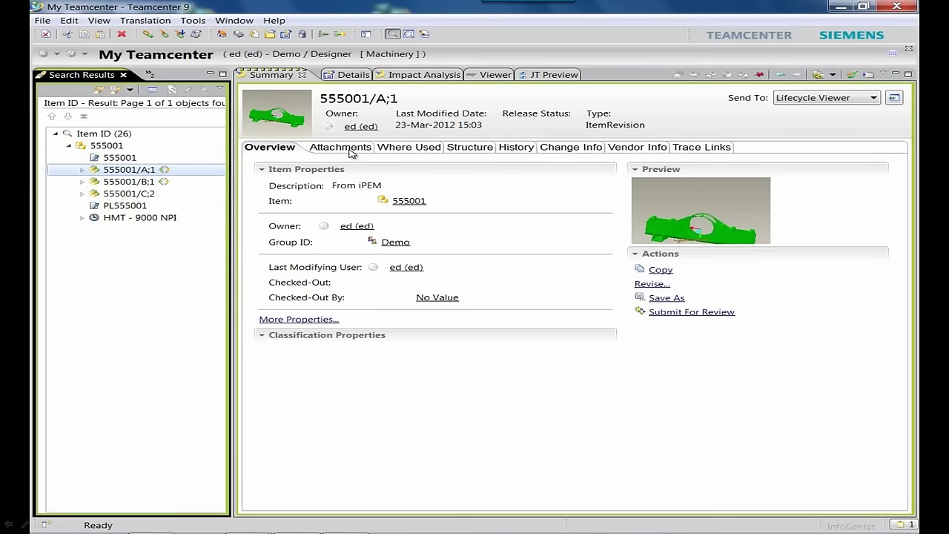
Review the History, Change Info, Vendor Info and Trace Links pages of 555001/A;1
{"action": "left_click", "coordinate": [77, 520]}
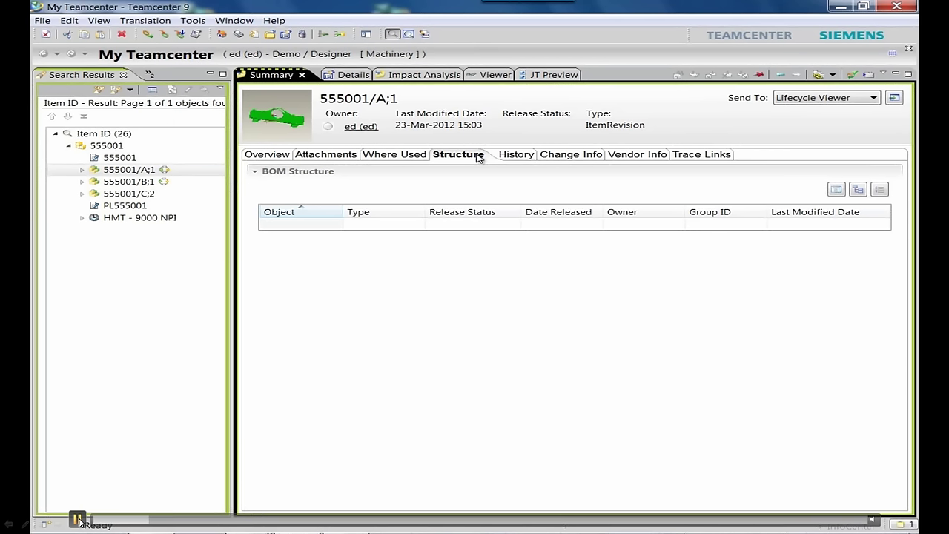
{"action": "left_click", "coordinate": [513, 154]}
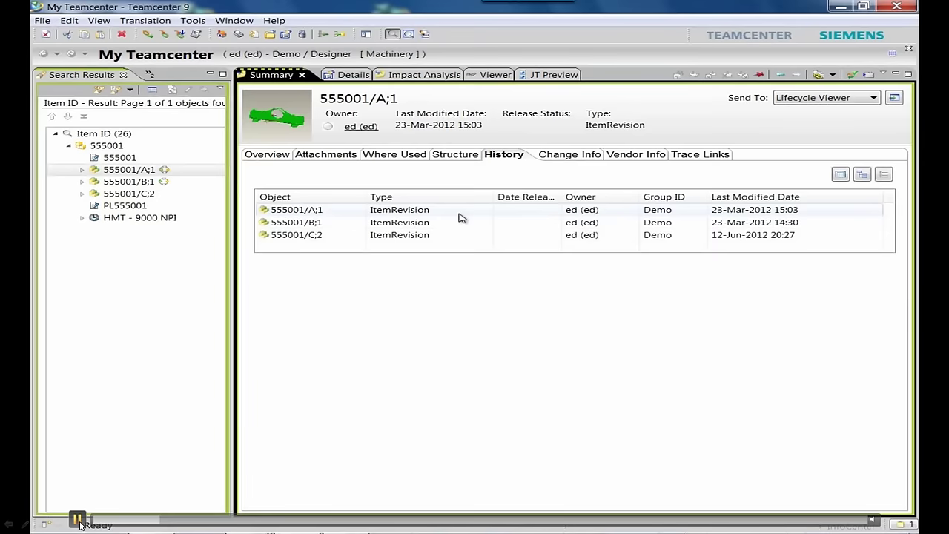
{"action": "left_click", "coordinate": [576, 156]}
{"action": "left_click", "coordinate": [641, 155]}
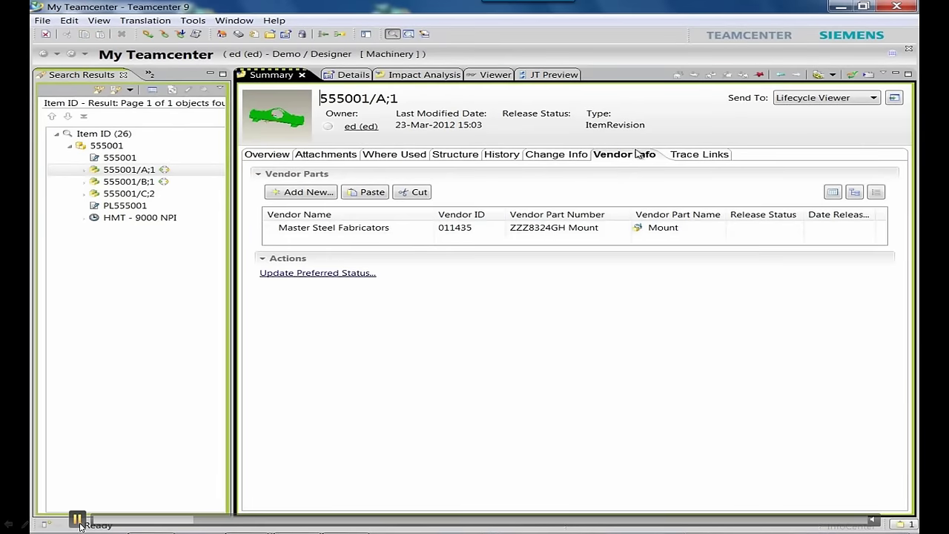
{"action": "left_click", "coordinate": [706, 156]}
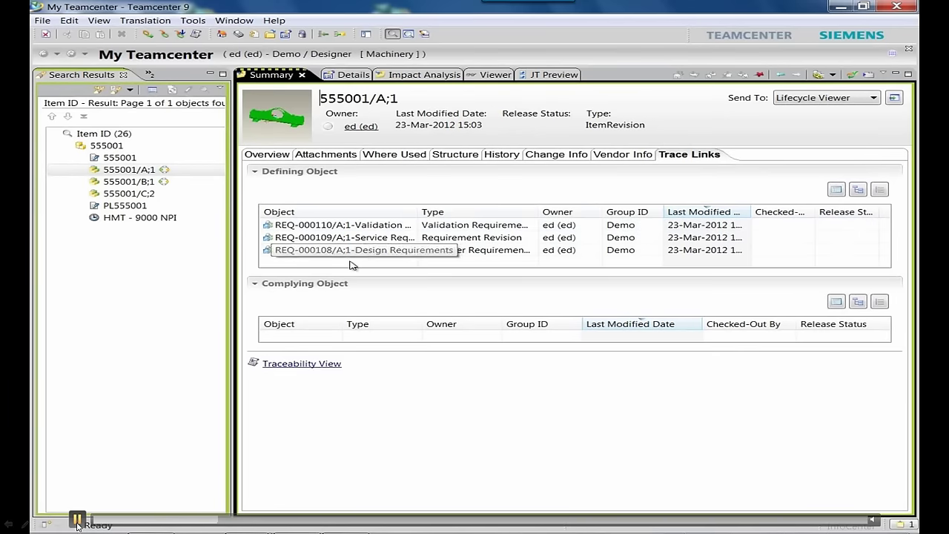
{"action": "left_click", "coordinate": [77, 521]}
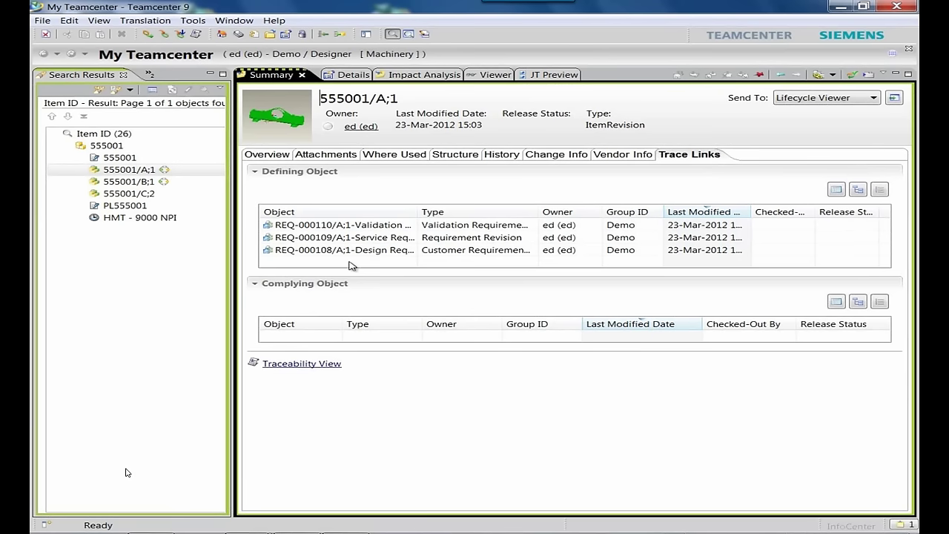
{"action": "mouse_move", "coordinate": [77, 519]}
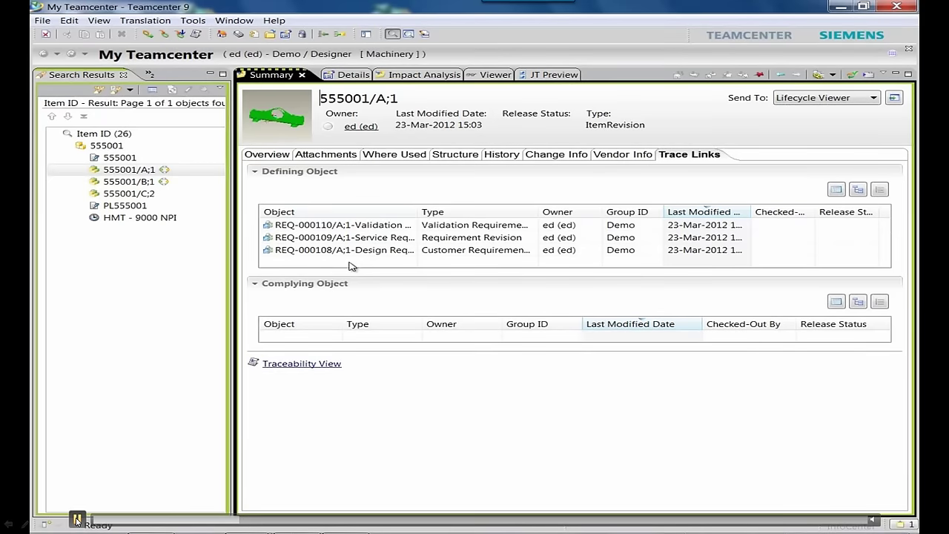
Find where the part is used and select the 011511 Driveline parent assembly
{"action": "left_click", "coordinate": [413, 155]}
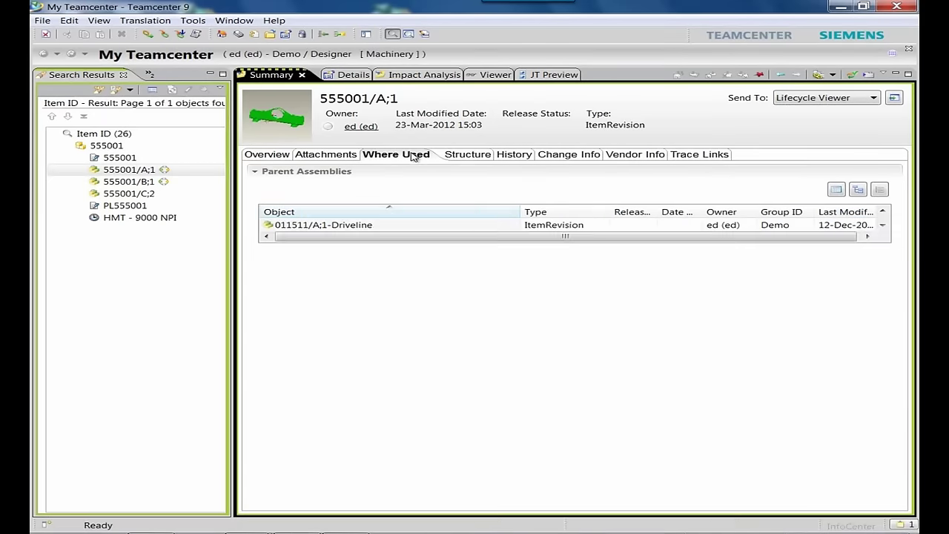
{"action": "left_click", "coordinate": [334, 226]}
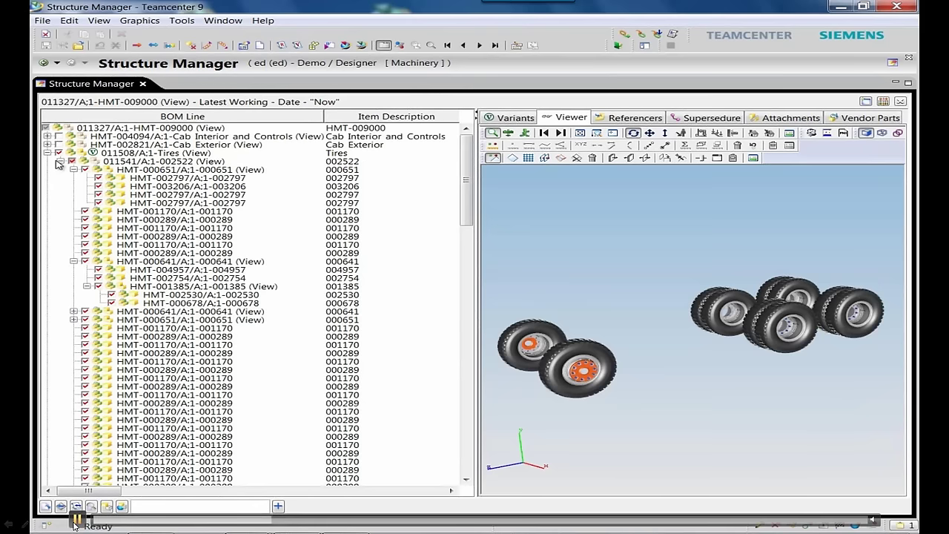
Collapse Tires, expand Powertrain, show the Driveline in 3D, and view HMT-003622 attachments
{"action": "left_click", "coordinate": [48, 153]}
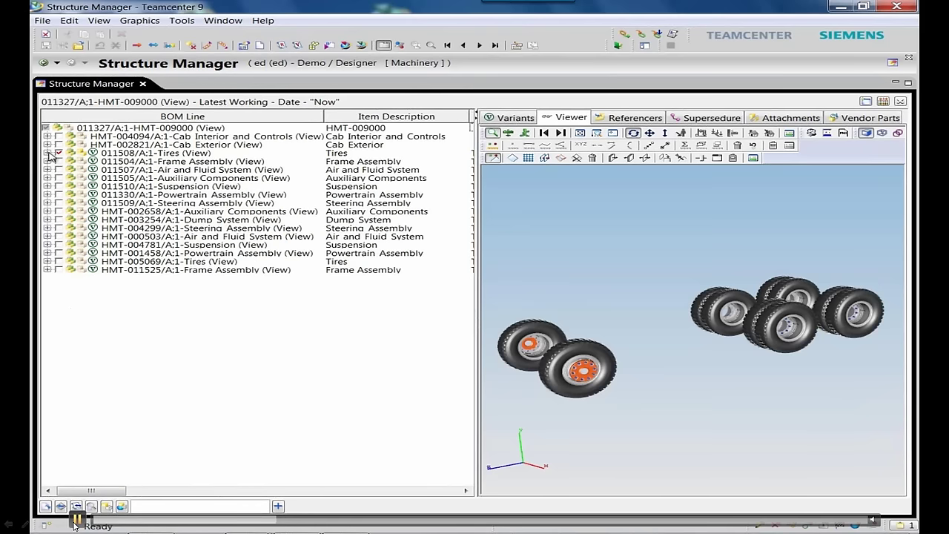
{"action": "left_click", "coordinate": [48, 195]}
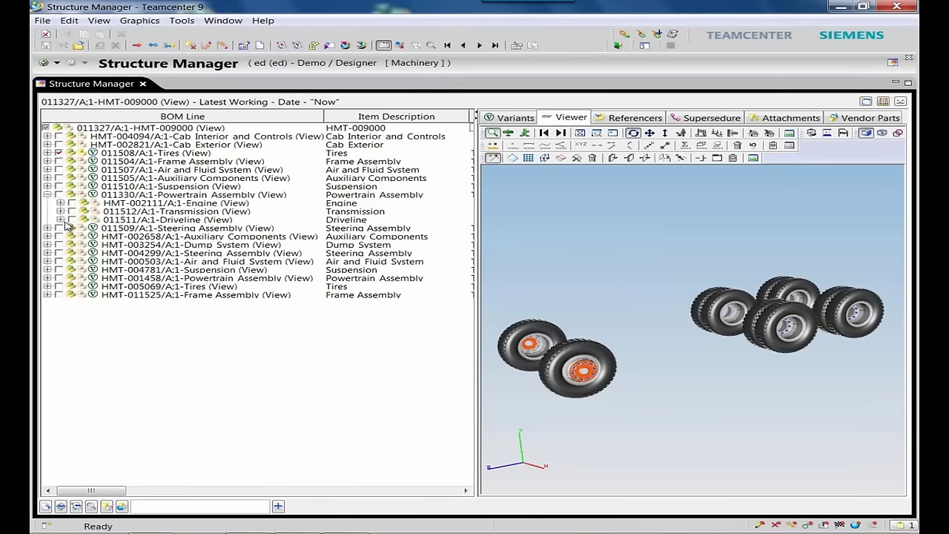
{"action": "left_click", "coordinate": [71, 221]}
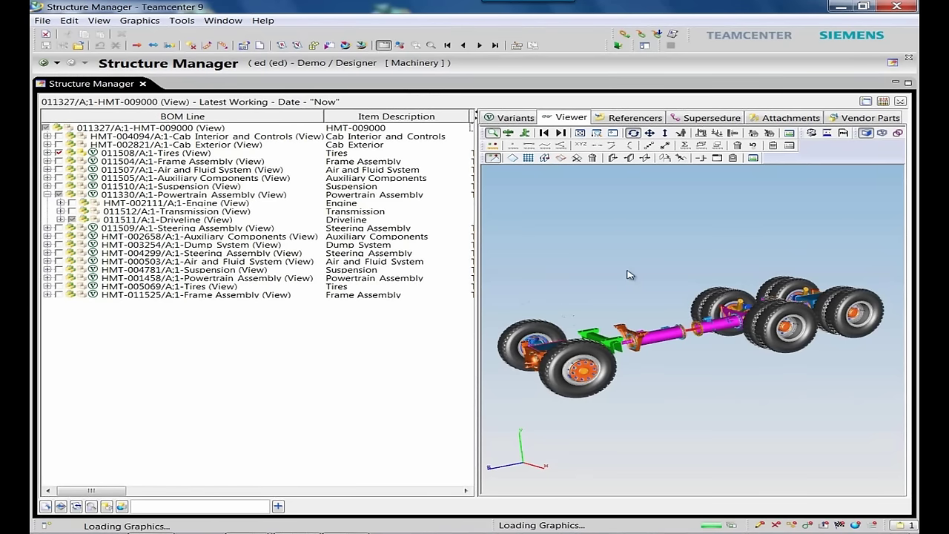
{"action": "left_click_drag", "start_coordinate": [627, 275], "coordinate": [640, 250]}
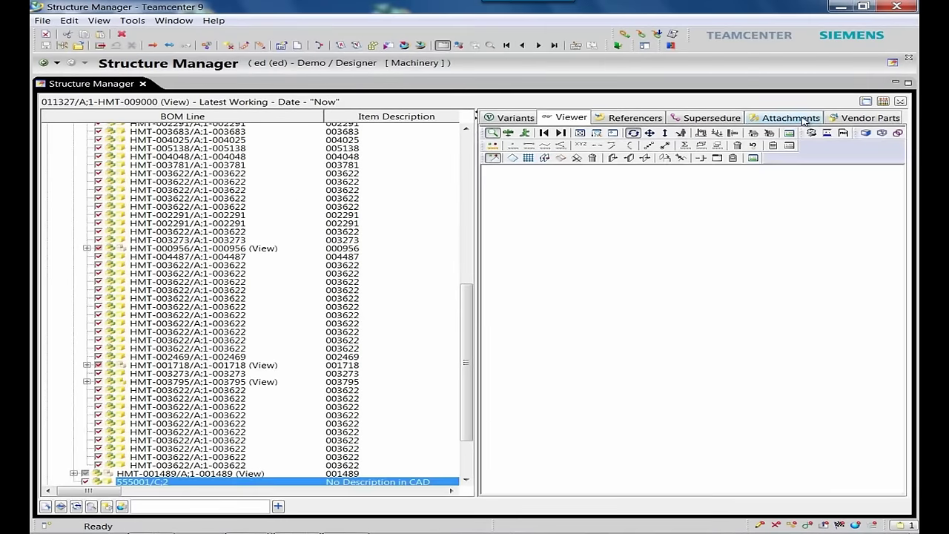
{"action": "left_click", "coordinate": [804, 118]}
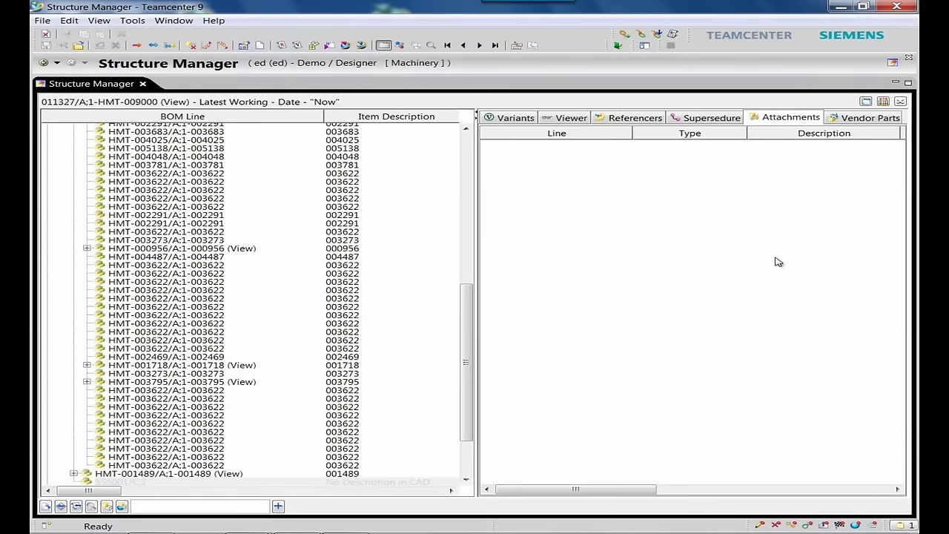
{"action": "left_click", "coordinate": [175, 276]}
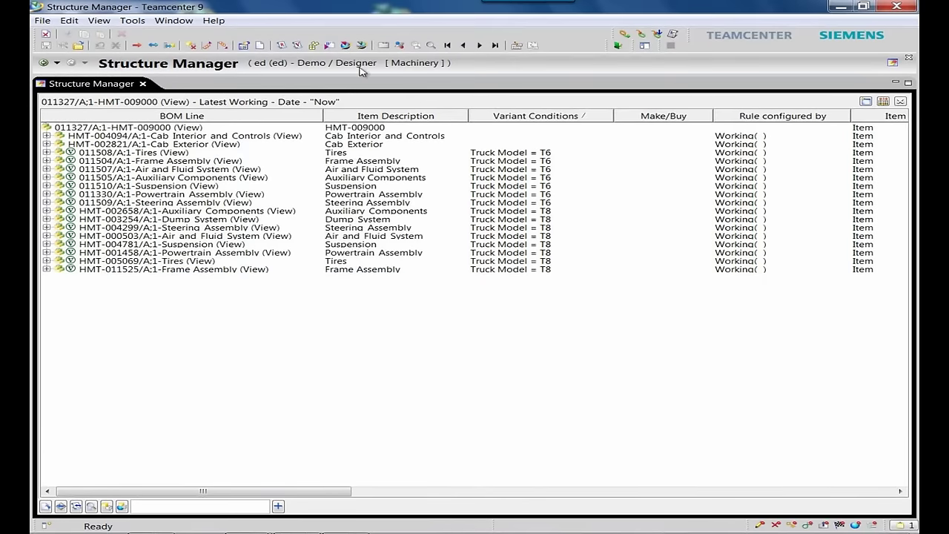
Apply a variant rule with Truck Model = T6 to the HMT-009000 structure
{"action": "left_click", "coordinate": [297, 46]}
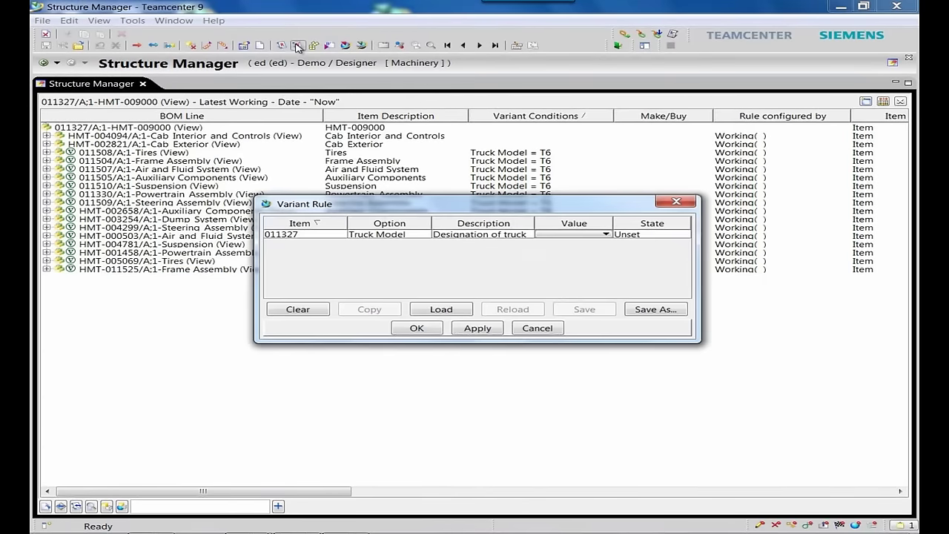
{"action": "left_click", "coordinate": [575, 239]}
{"action": "left_click", "coordinate": [417, 327]}
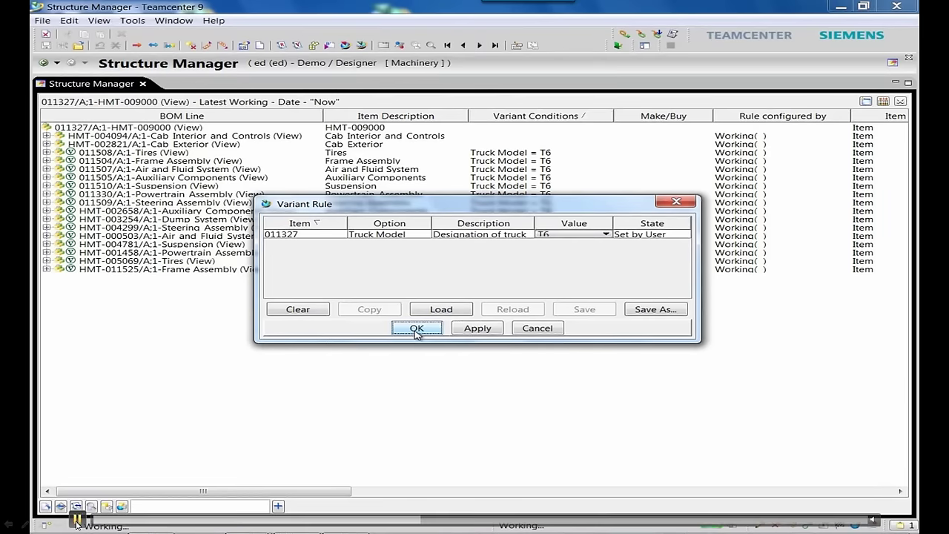
{"action": "left_click", "coordinate": [416, 330]}
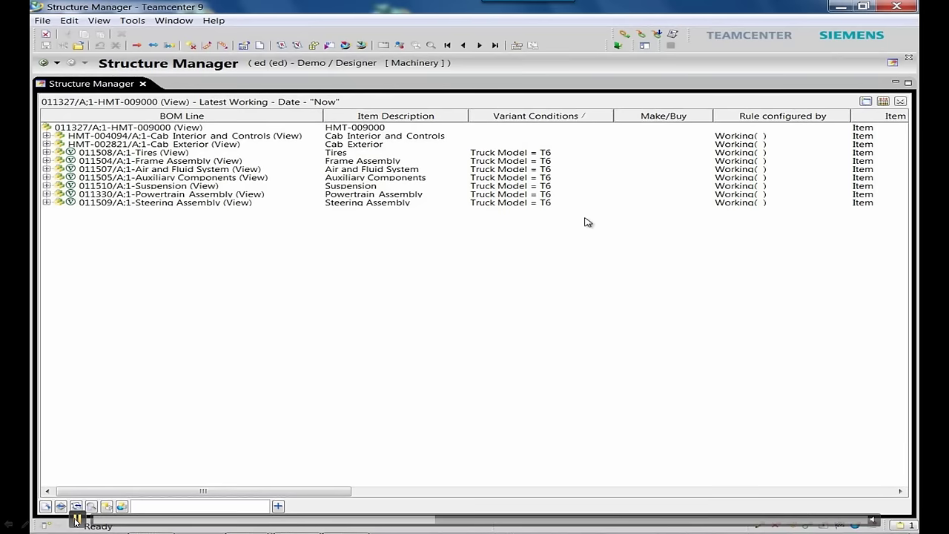
Give the Cab Exterior line the variant condition Truck Model = T8
{"action": "left_click", "coordinate": [371, 144]}
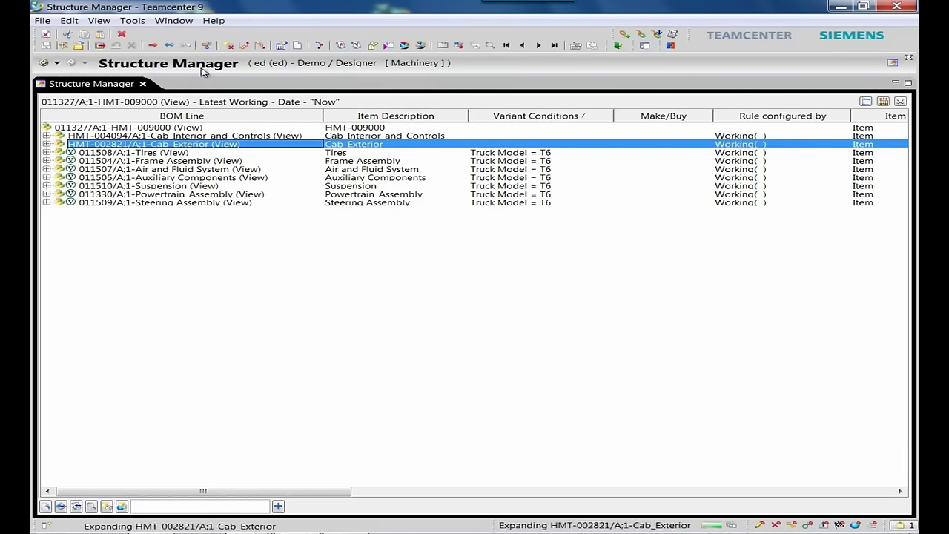
{"action": "left_click", "coordinate": [207, 45]}
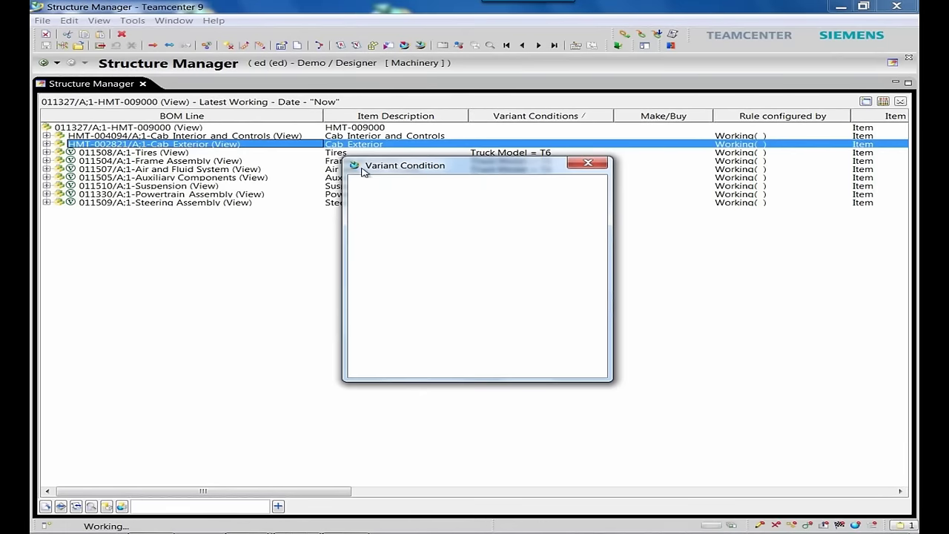
{"action": "left_click_drag", "start_coordinate": [413, 175], "coordinate": [408, 246]}
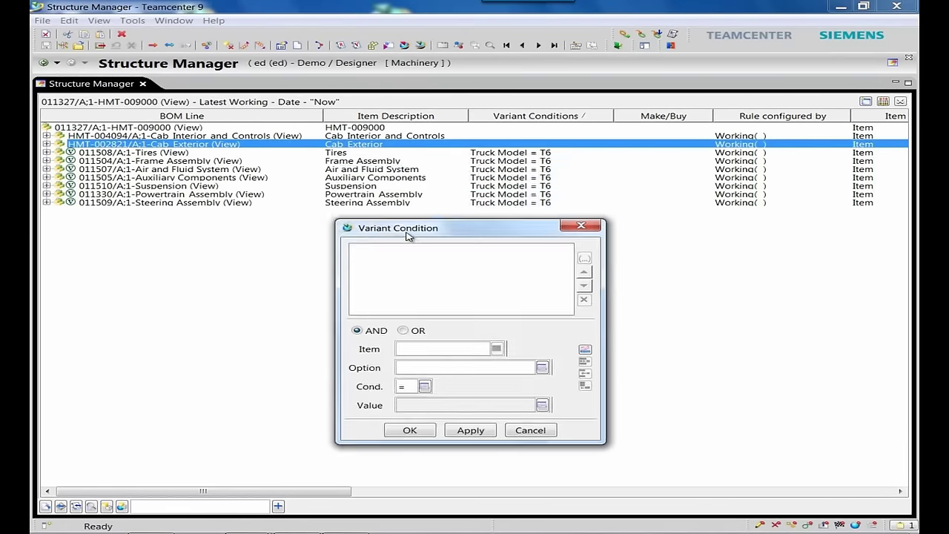
{"action": "left_click", "coordinate": [542, 376]}
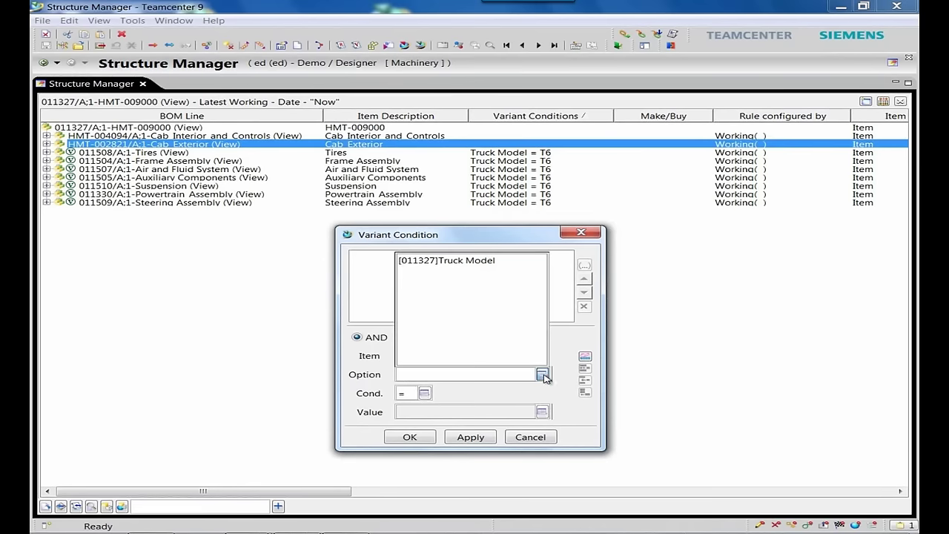
{"action": "double_click", "coordinate": [452, 261]}
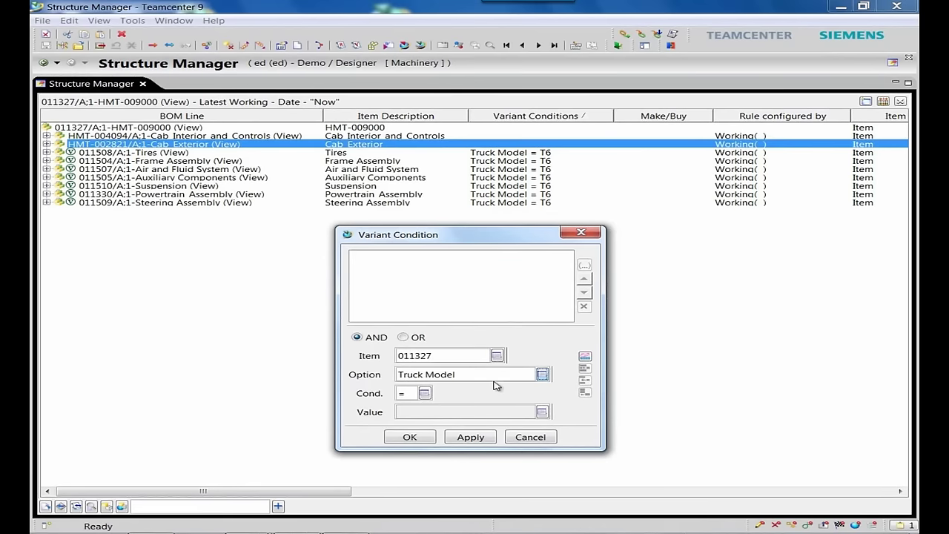
{"action": "left_click", "coordinate": [542, 412]}
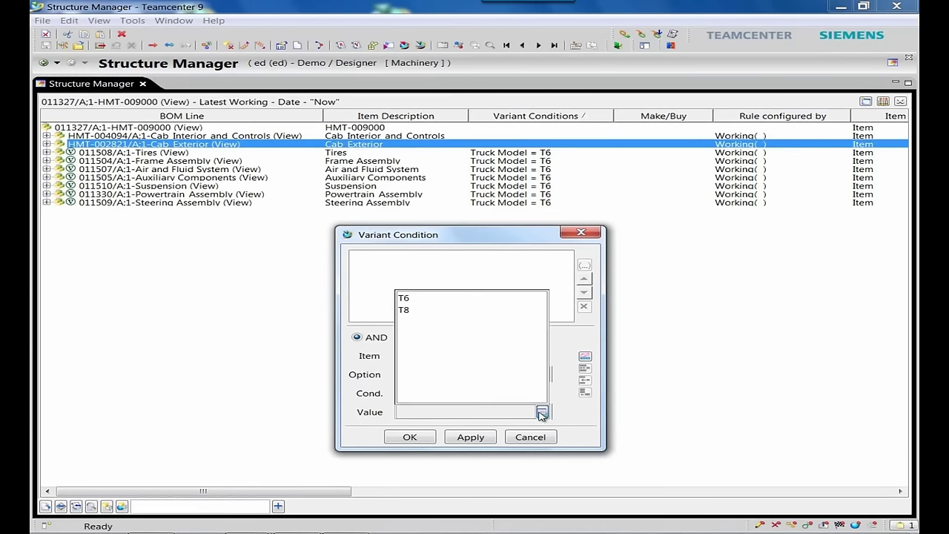
{"action": "double_click", "coordinate": [410, 313]}
{"action": "left_click", "coordinate": [585, 393]}
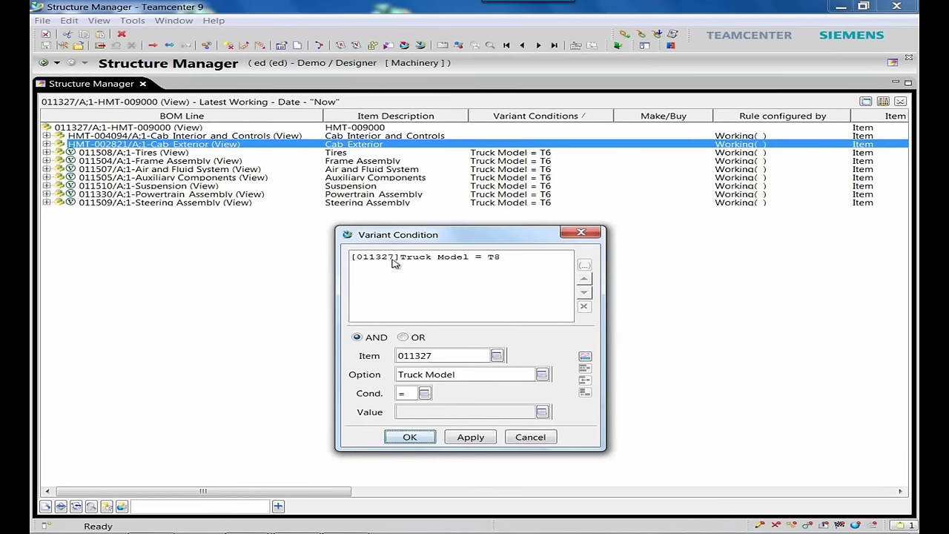
{"action": "left_click", "coordinate": [399, 259]}
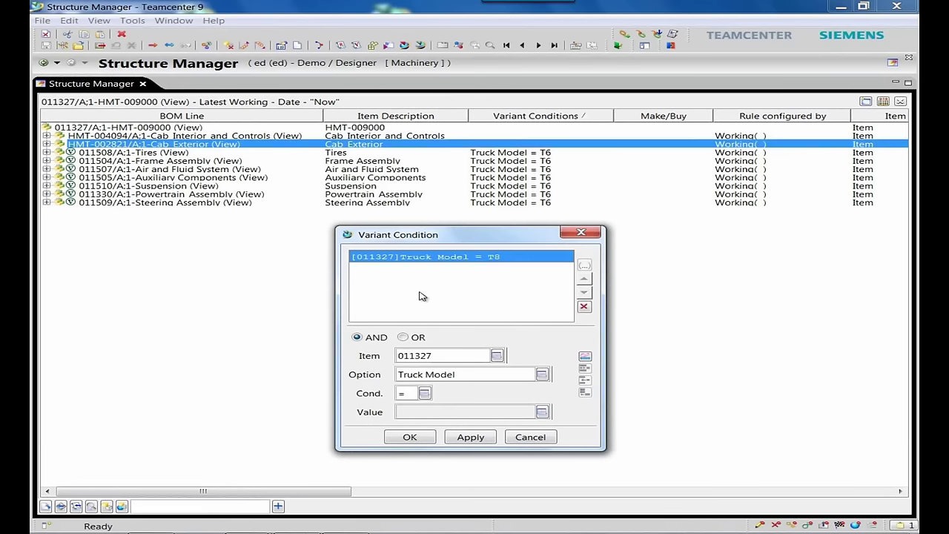
{"action": "left_click", "coordinate": [472, 438]}
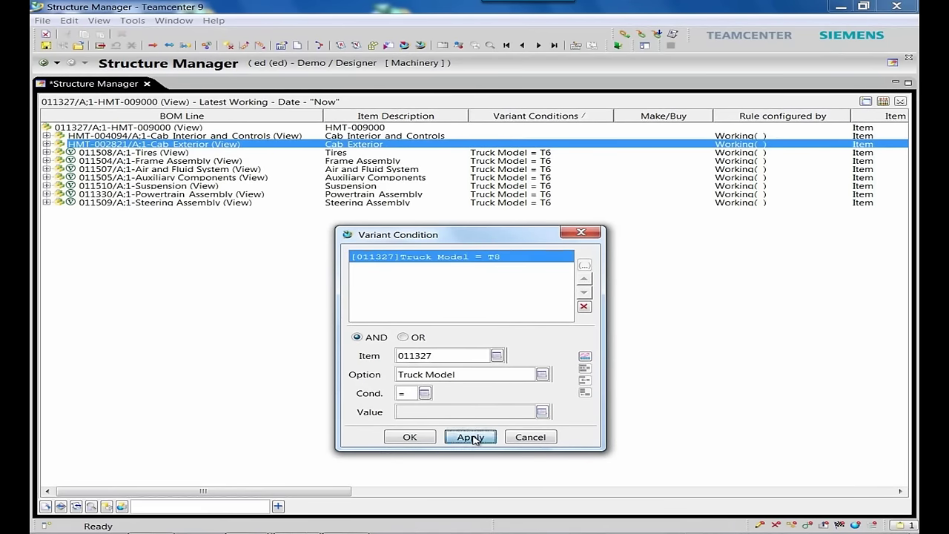
{"action": "left_click", "coordinate": [529, 437]}
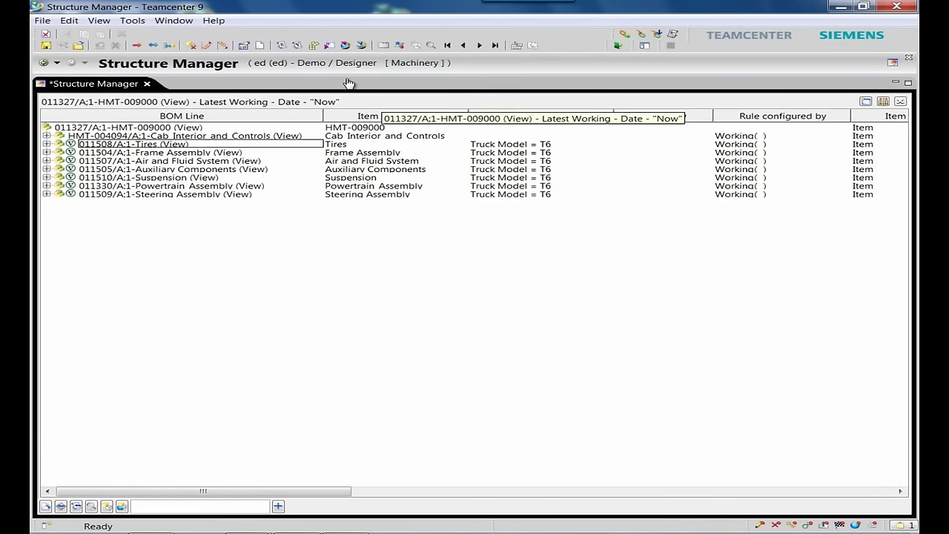
Reconfigure the structure with the variant rule Truck Model = T8
{"action": "left_click", "coordinate": [297, 46]}
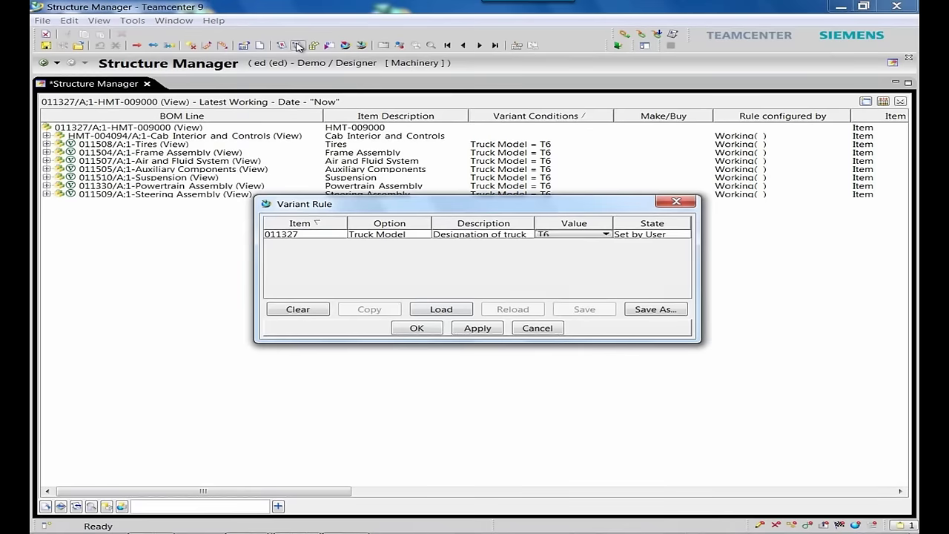
{"action": "left_click", "coordinate": [606, 234]}
{"action": "left_click", "coordinate": [548, 268]}
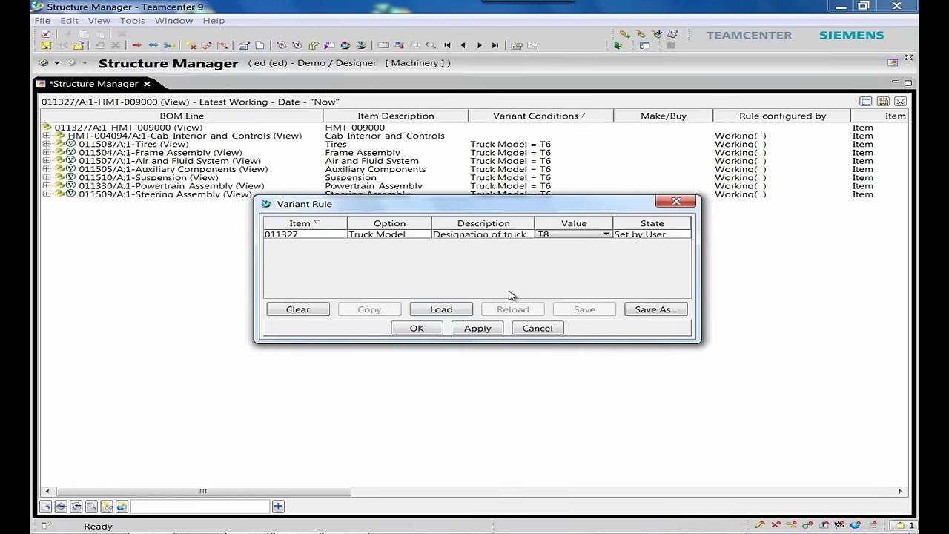
{"action": "left_click", "coordinate": [417, 328]}
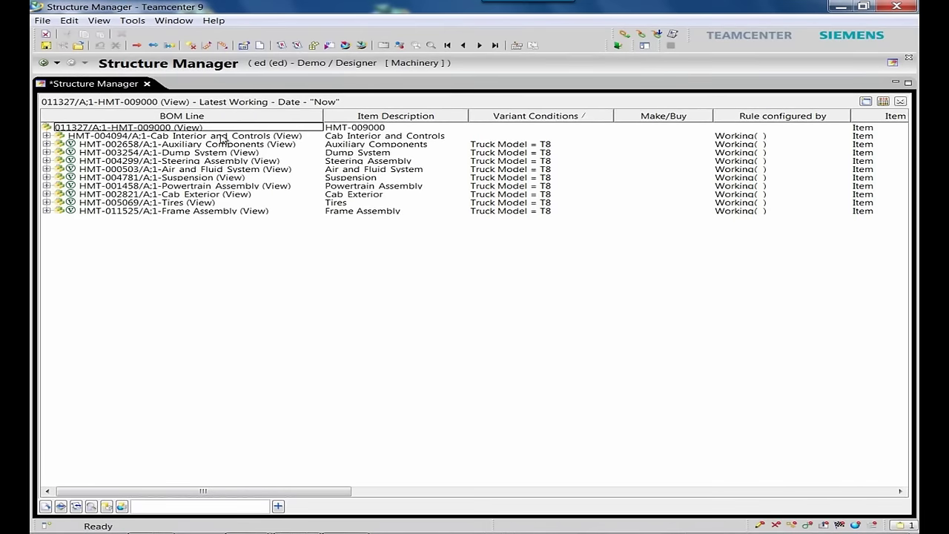
Select the Cab Interior and Cab Exterior lines and split the view into two panes
{"action": "left_click", "coordinate": [223, 137]}
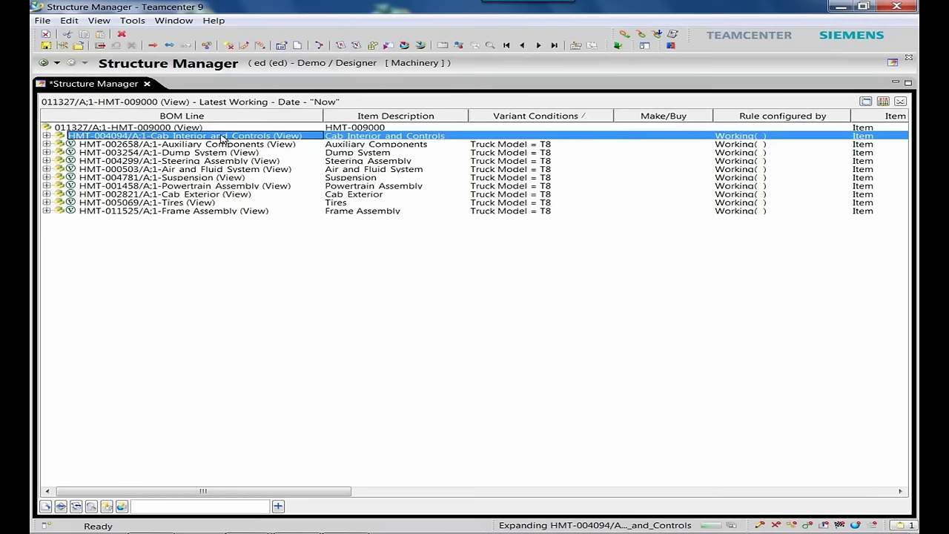
{"action": "left_click", "coordinate": [203, 196]}
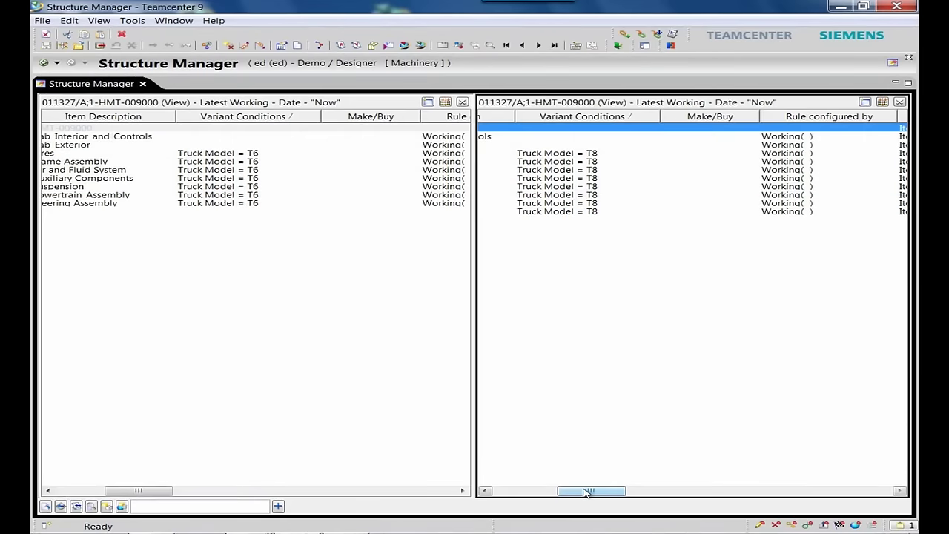
{"action": "left_click_drag", "start_coordinate": [586, 494], "coordinate": [232, 486]}
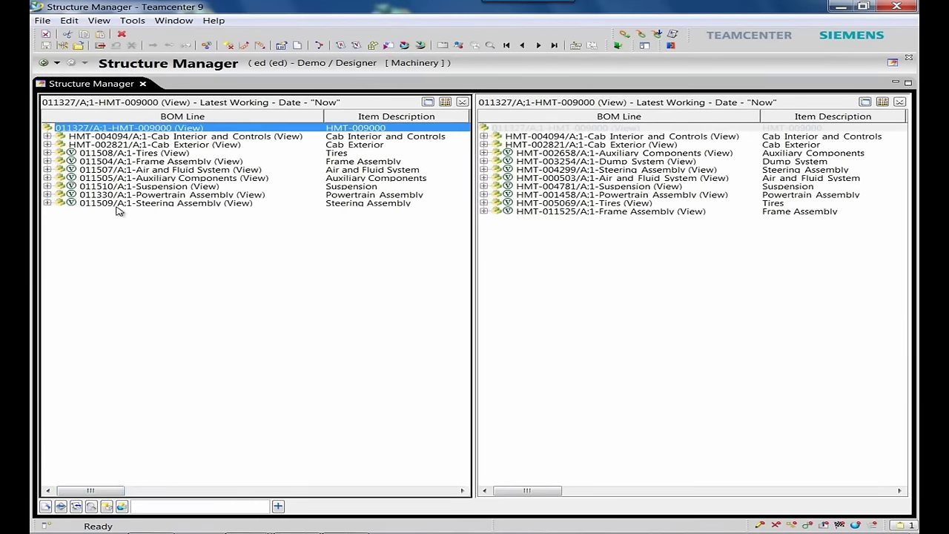
Run a single-level (with find no) compare with report and highlight the Suspension difference
{"action": "left_click", "coordinate": [132, 21]}
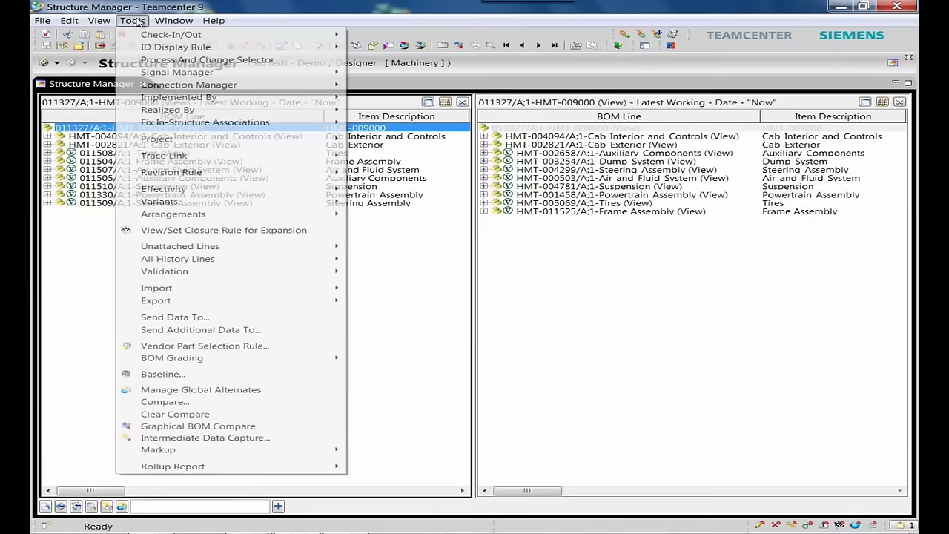
{"action": "left_click", "coordinate": [165, 402]}
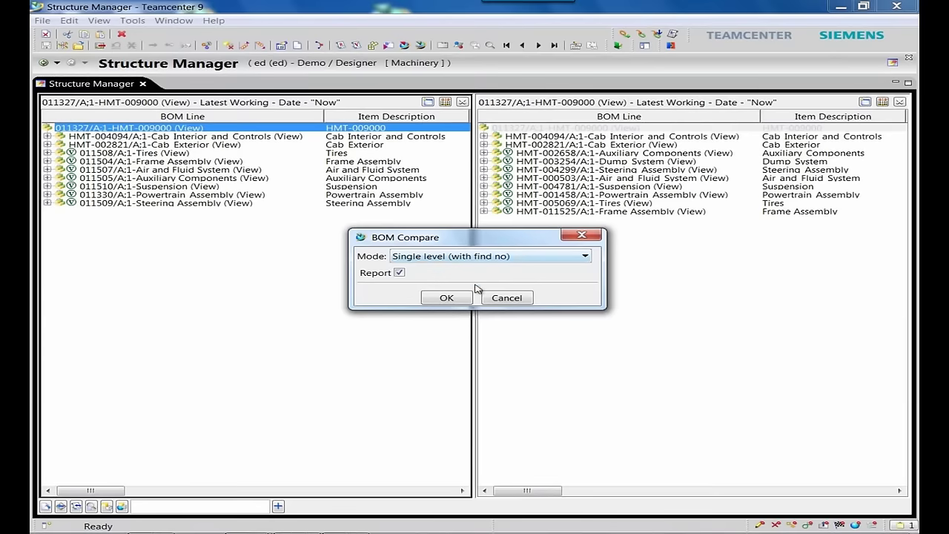
{"action": "left_click", "coordinate": [447, 298]}
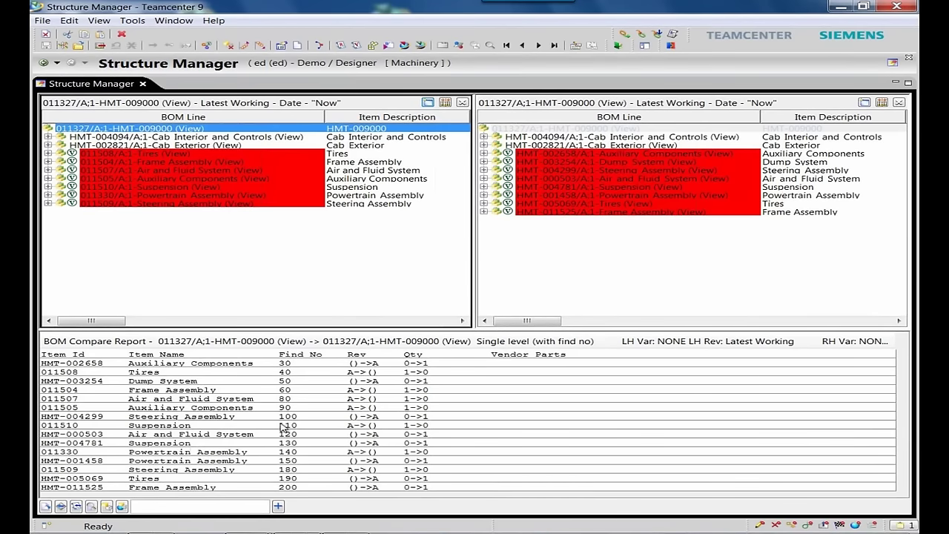
{"action": "left_click", "coordinate": [182, 443]}
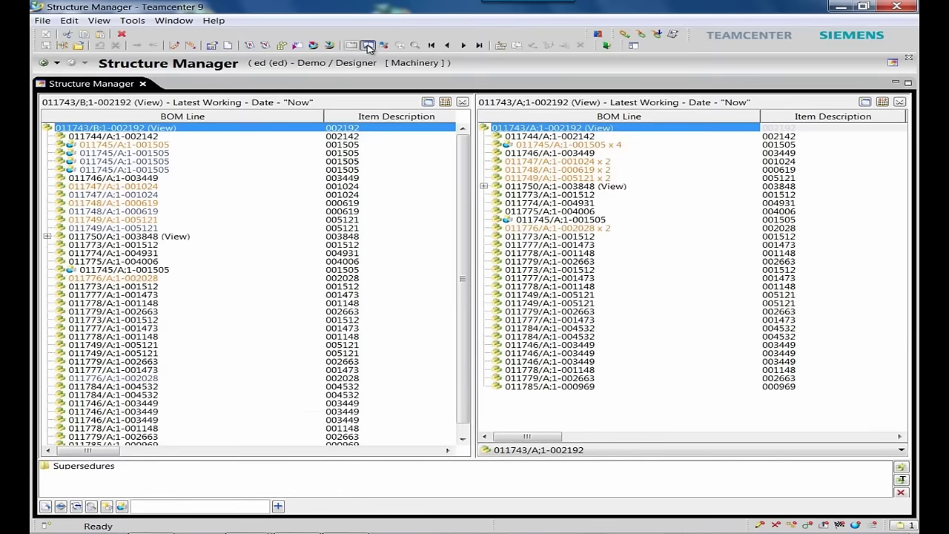
Show the graphical 3-D BOM compare with common parts and cancelled parts coloured red
{"action": "left_click", "coordinate": [369, 46]}
{"action": "left_click", "coordinate": [121, 82]}
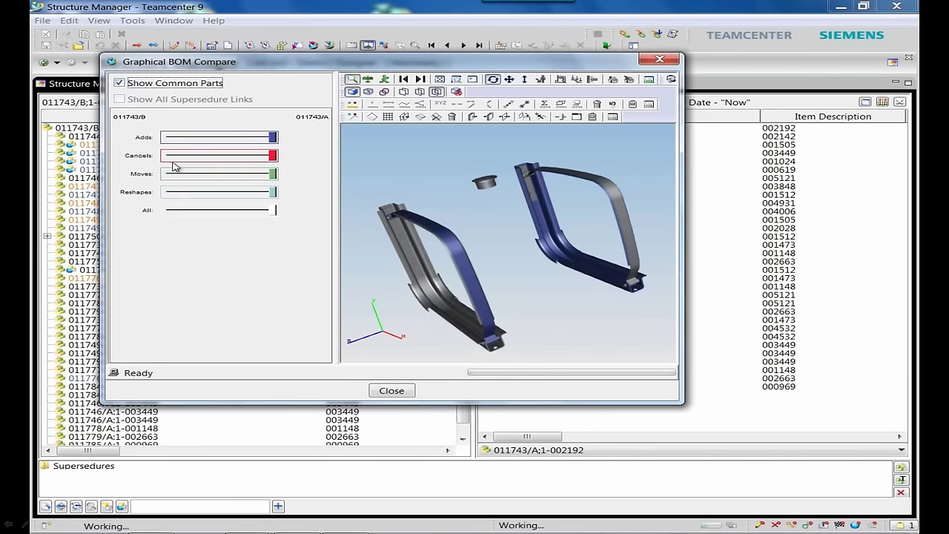
{"action": "mouse_move", "coordinate": [274, 158]}
{"action": "left_mouse_down"}
{"action": "mouse_move", "coordinate": [170, 157]}
{"action": "mouse_move", "coordinate": [286, 158]}
{"action": "left_mouse_up"}
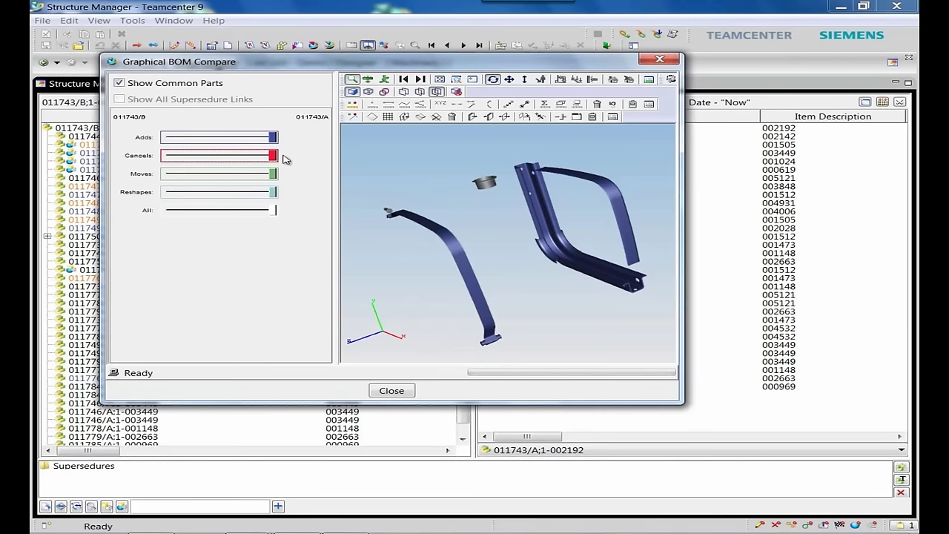
{"action": "left_click_drag", "start_coordinate": [209, 162], "coordinate": [121, 161]}
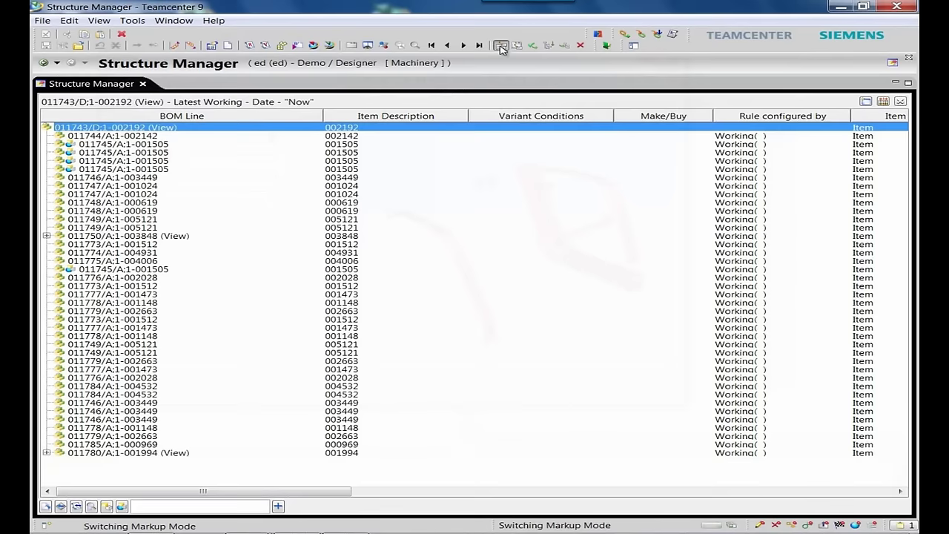
Mark the four 011745/A;1-001505 lines for removal
{"action": "left_click", "coordinate": [211, 145]}
{"action": "left_click", "coordinate": [124, 170], "text": "shift"}
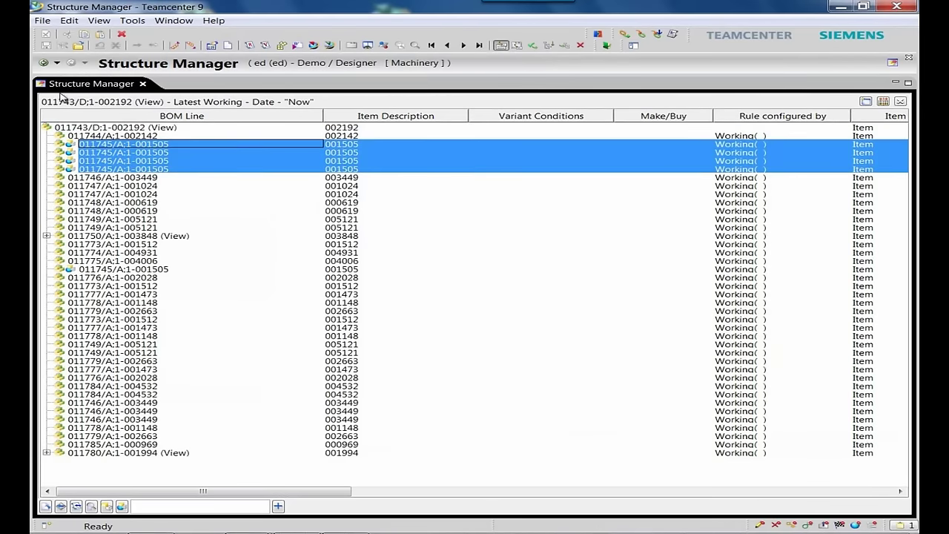
{"action": "left_click", "coordinate": [68, 20]}
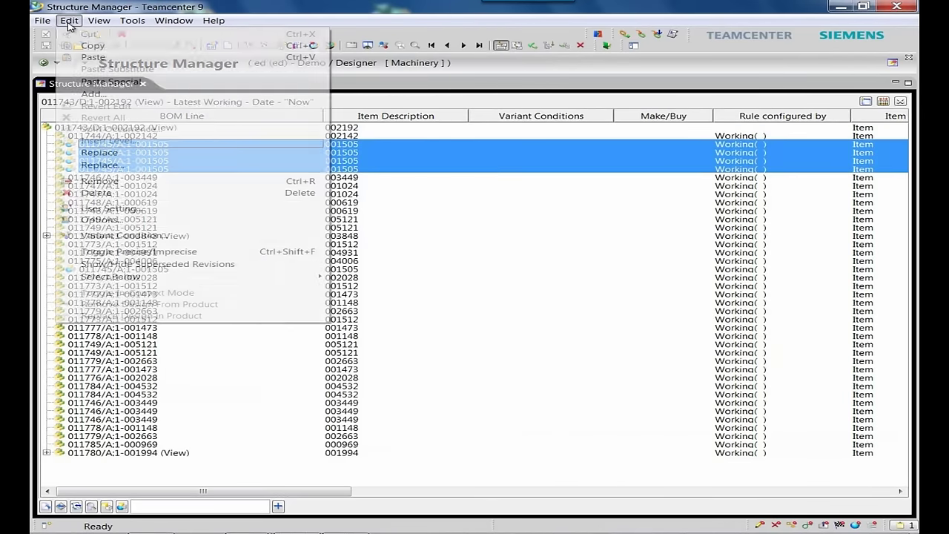
{"action": "left_click", "coordinate": [99, 181]}
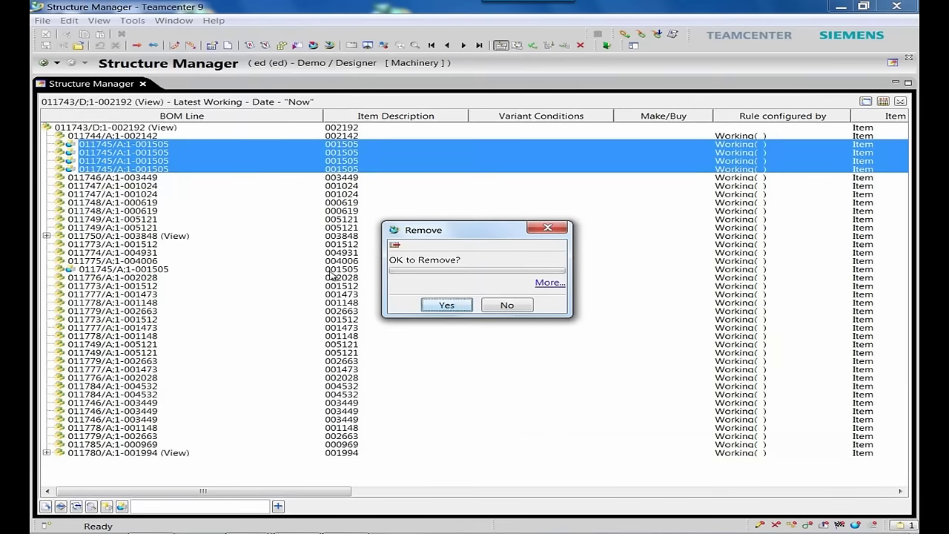
{"action": "left_click", "coordinate": [447, 305]}
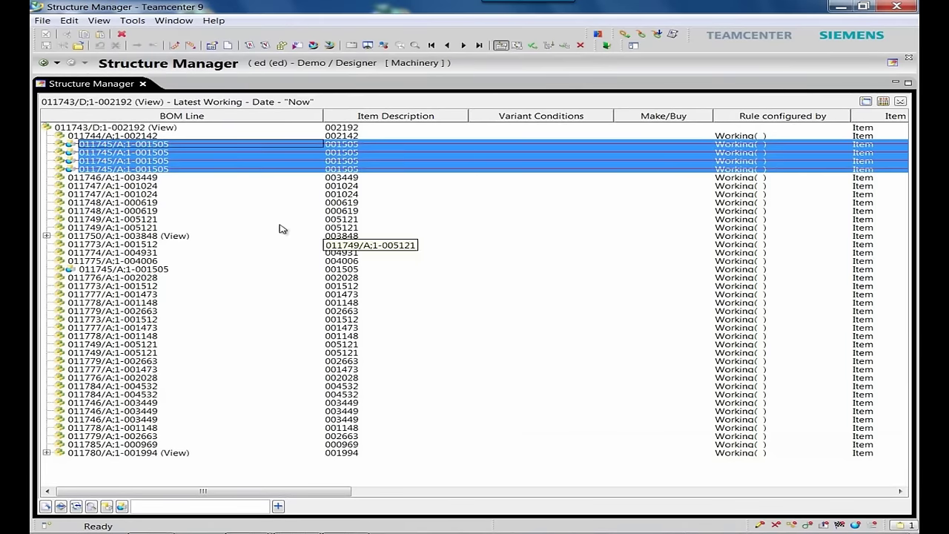
Copy 011752/A;1-002163 from 011750 and paste it under 011754/A;1-002126
{"action": "left_click", "coordinate": [46, 236]}
{"action": "left_click", "coordinate": [115, 253]}
{"action": "left_click", "coordinate": [69, 20]}
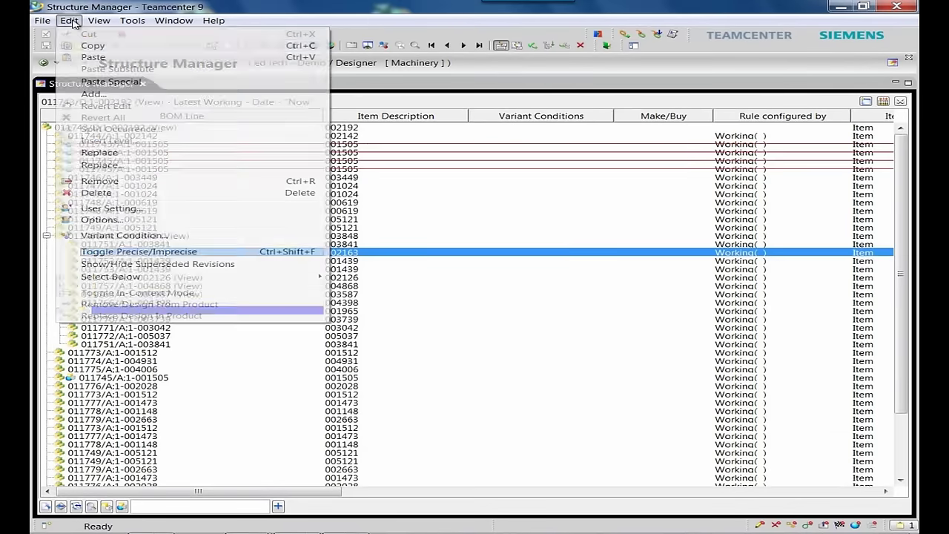
{"action": "left_click", "coordinate": [84, 46]}
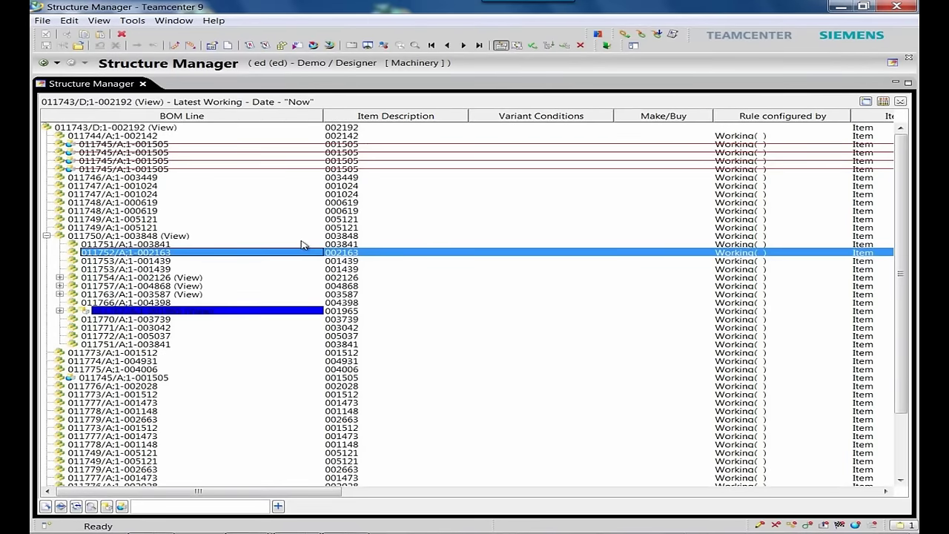
{"action": "left_click", "coordinate": [60, 277]}
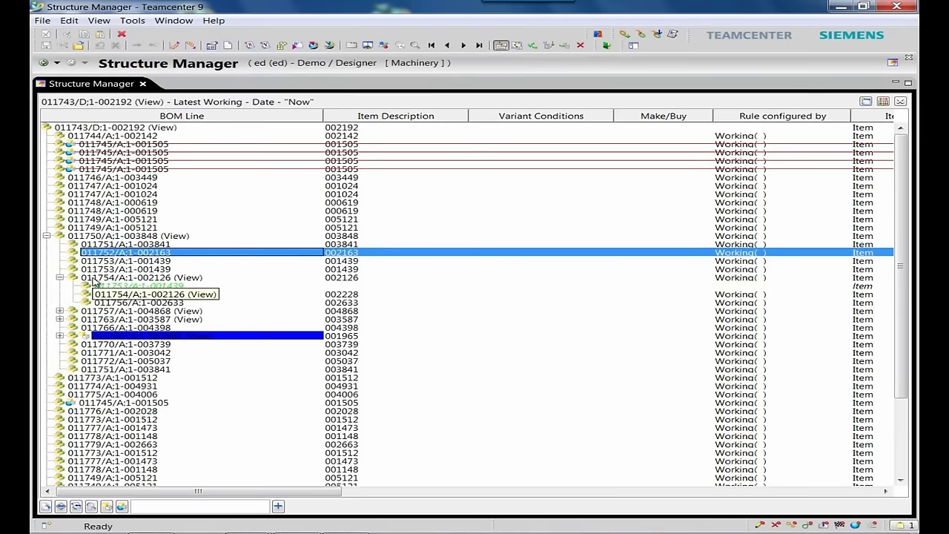
{"action": "left_click", "coordinate": [94, 280]}
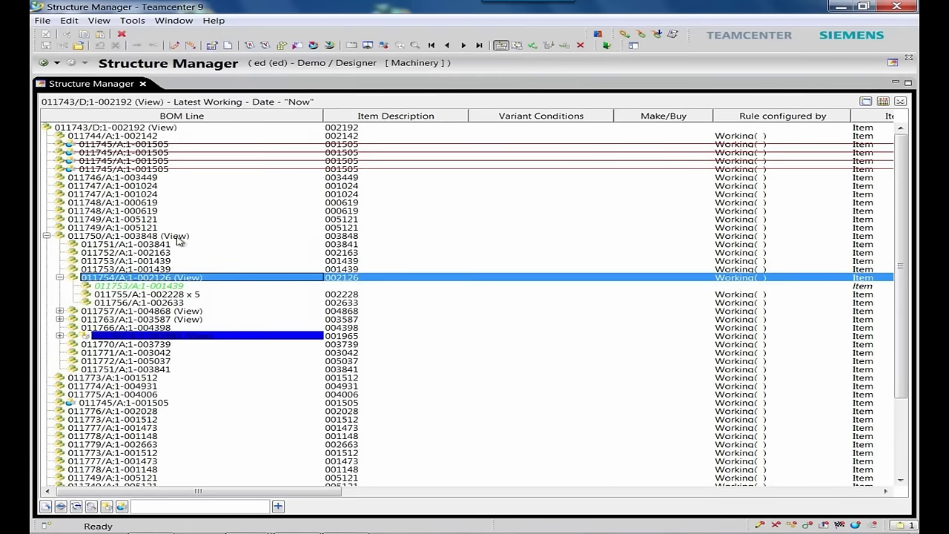
{"action": "left_click", "coordinate": [68, 21]}
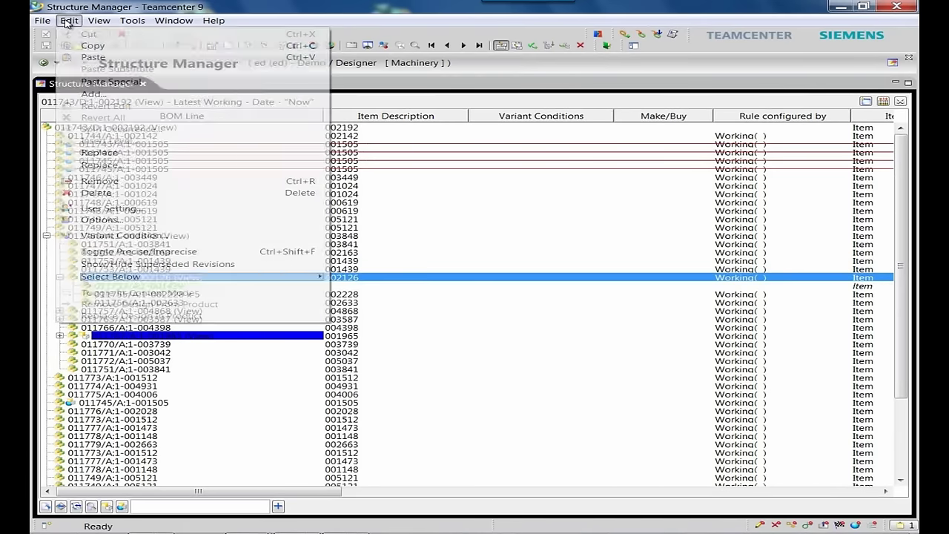
{"action": "left_click", "coordinate": [92, 58]}
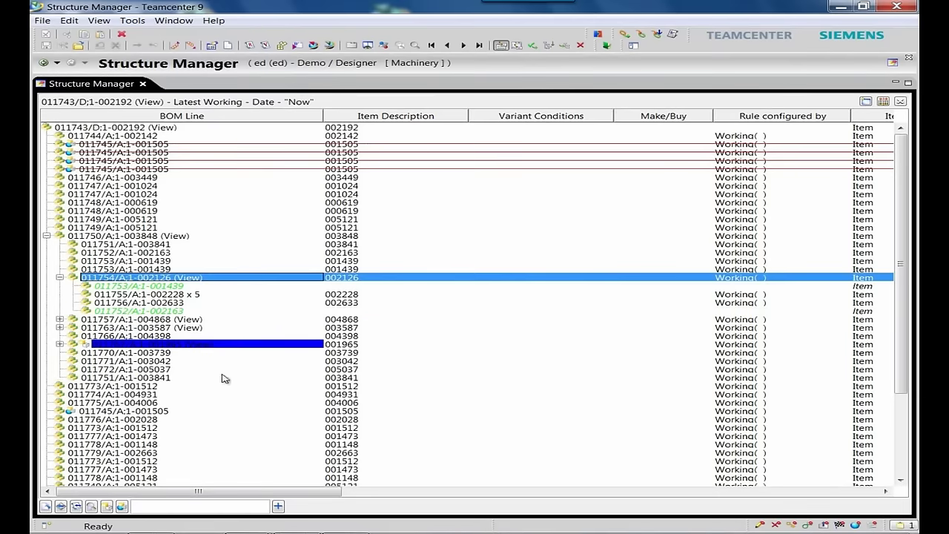
{"action": "left_click", "coordinate": [125, 195]}
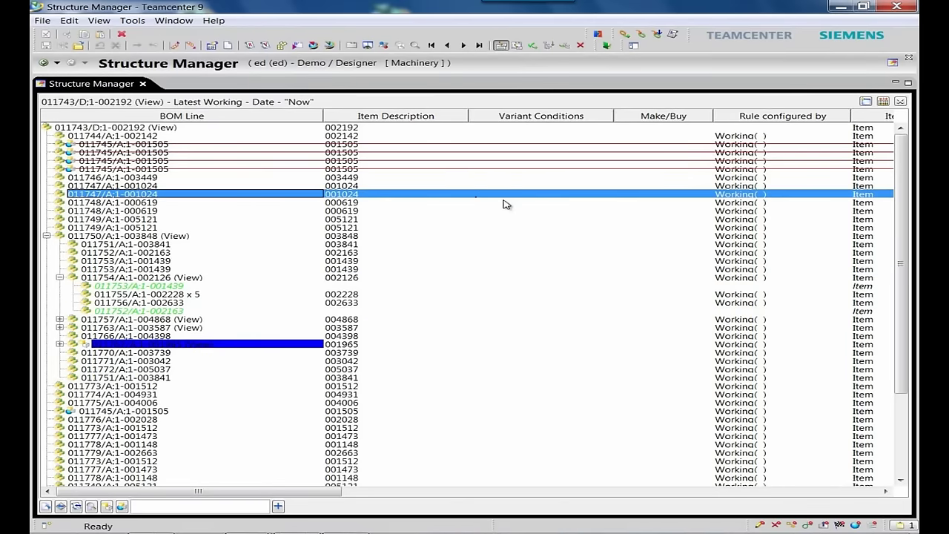
Open the BOM Markup View listing the markups on 011743/D
{"action": "left_click", "coordinate": [166, 130]}
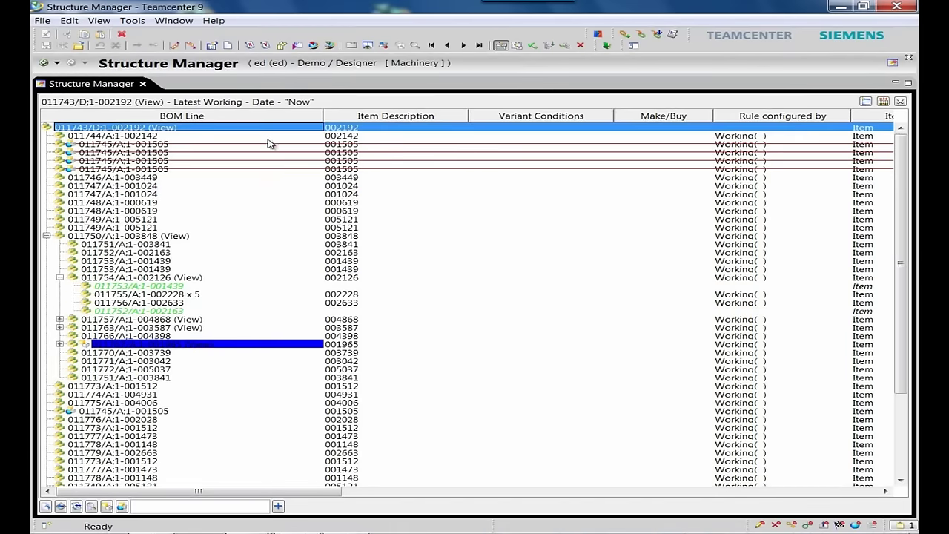
{"action": "left_click", "coordinate": [518, 45]}
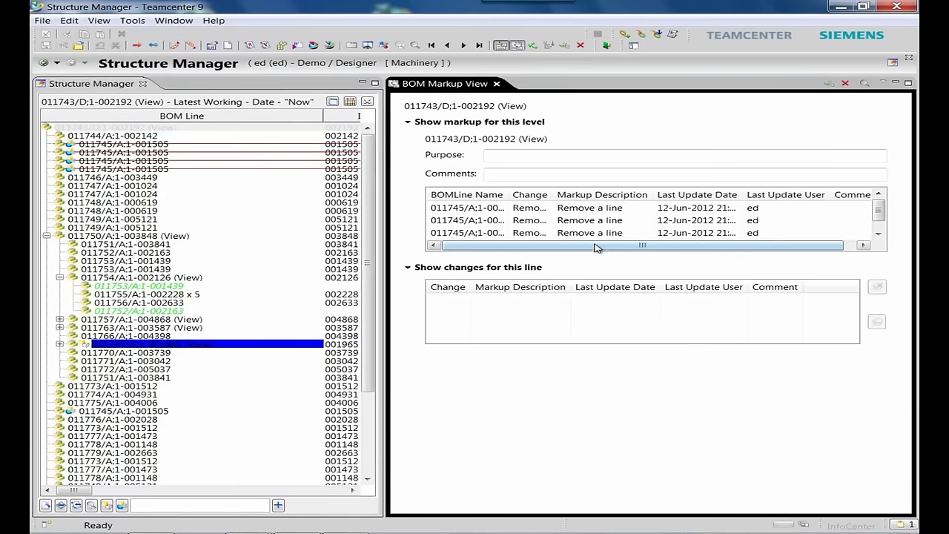
{"action": "left_click", "coordinate": [879, 234]}
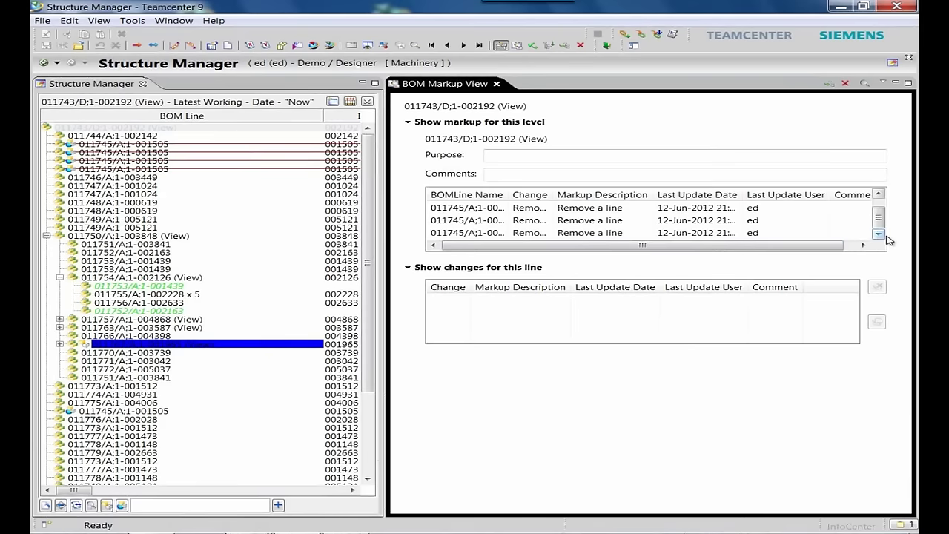